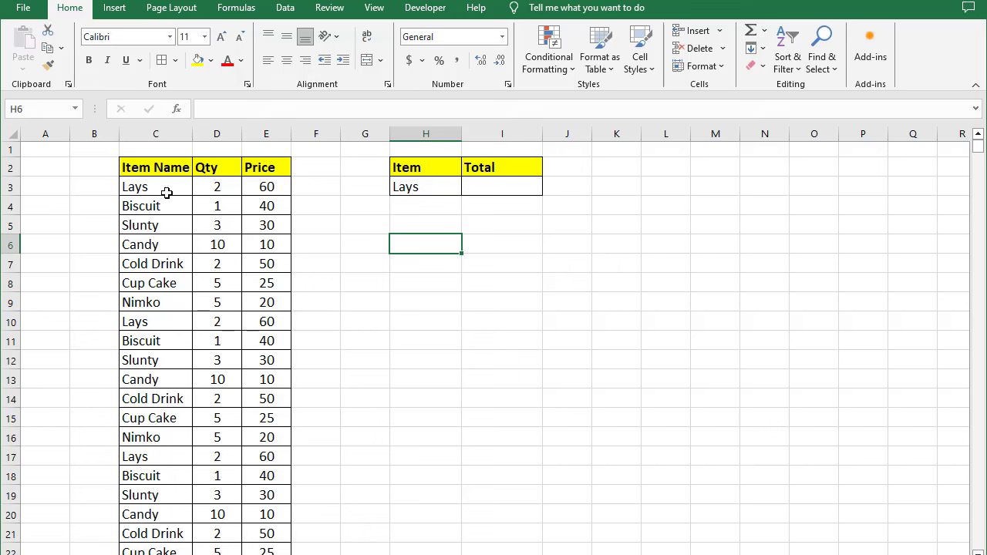
- Scan the item list down to its last row and back, ending on Total cell I3
drag(154, 186, 158, 206)
click(163, 224)
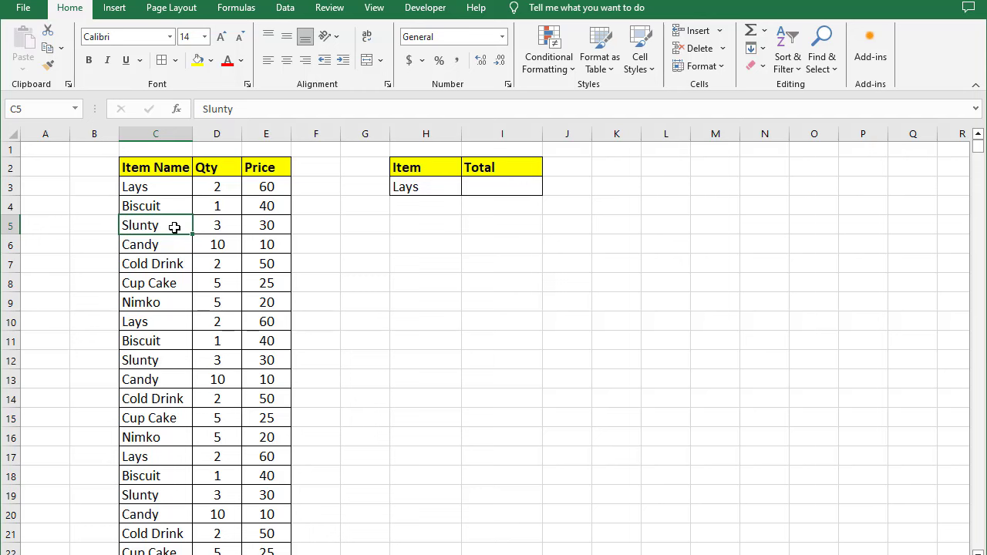
key(ctrl+Down)
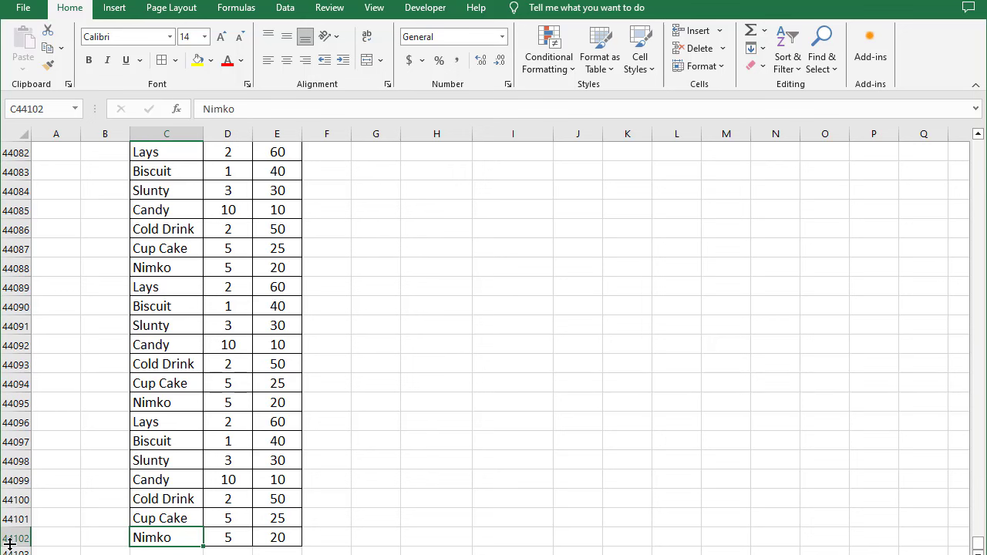
click(223, 381)
key(ctrl+Up)
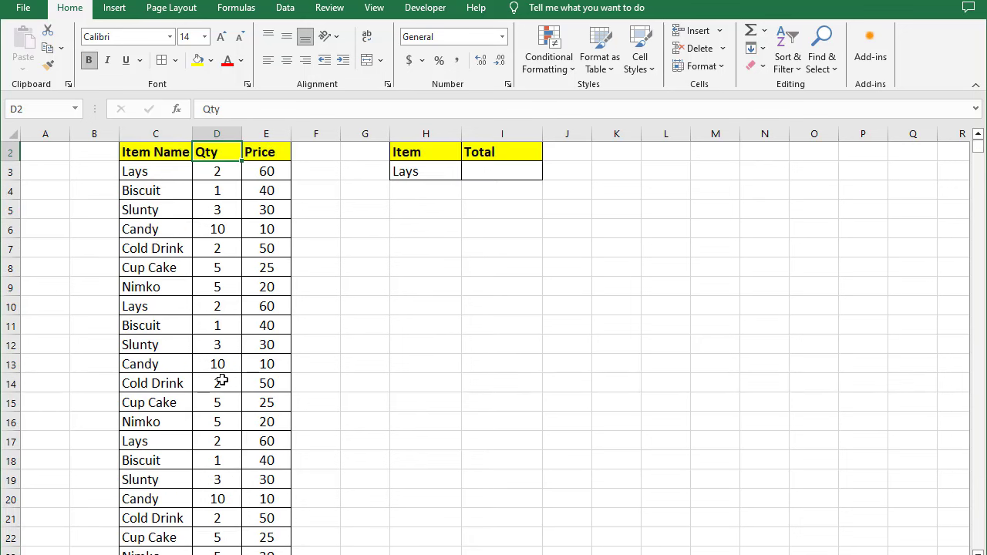
click(483, 171)
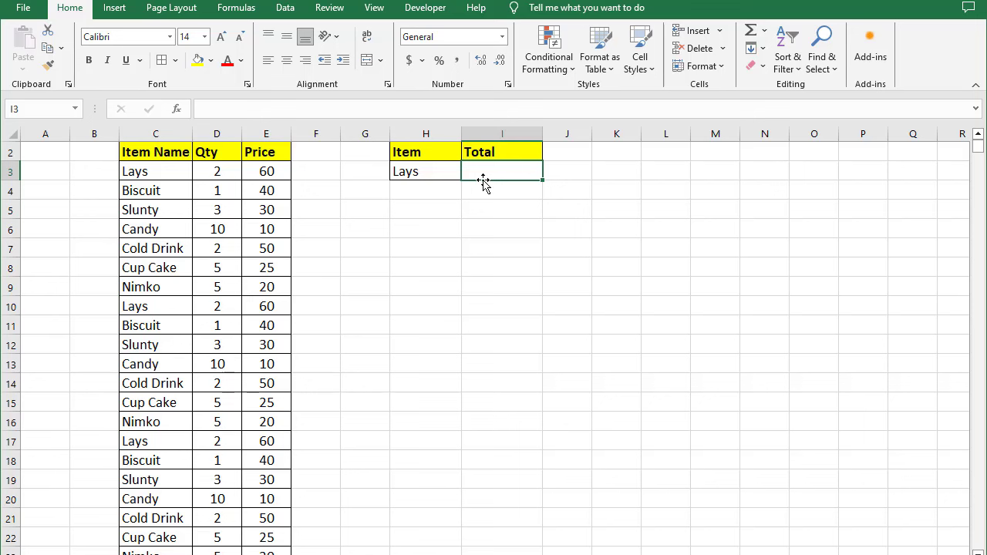
- Begin =SUMIF( in I3 with the Item Name range C3:C44102 as its first argument
text(=su)
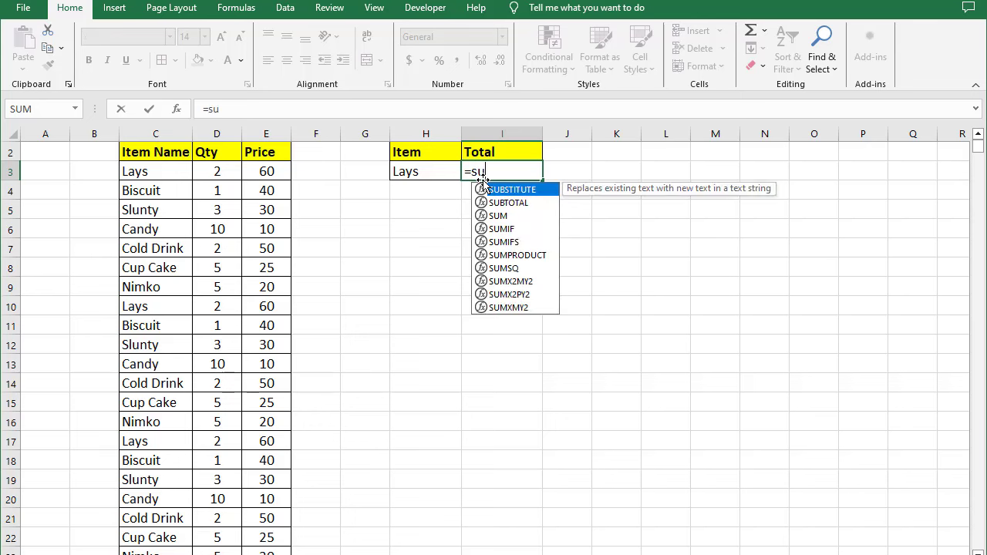
text(m)
key(Down)
key(Tab)
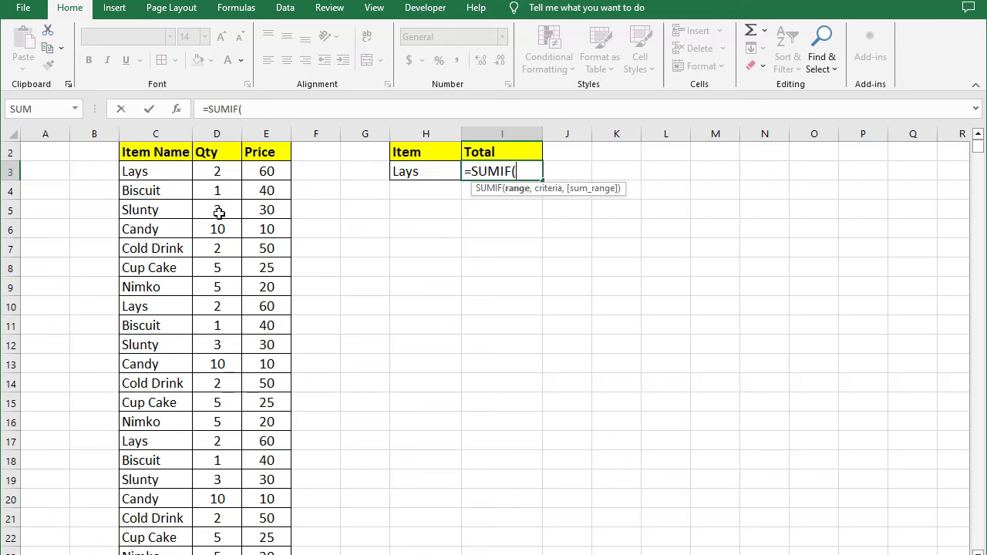
click(154, 171)
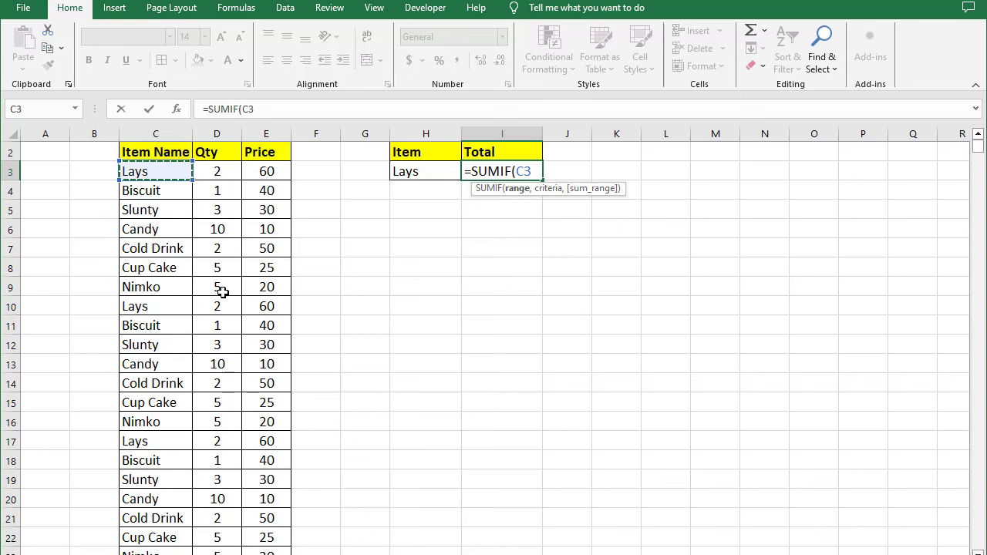
key(ctrl+shift+Down)
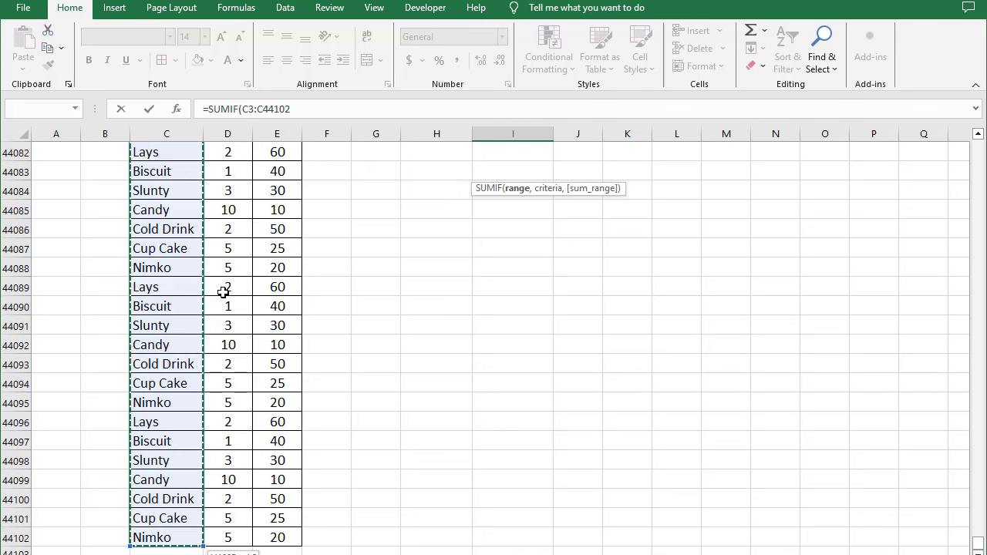
click(331, 103)
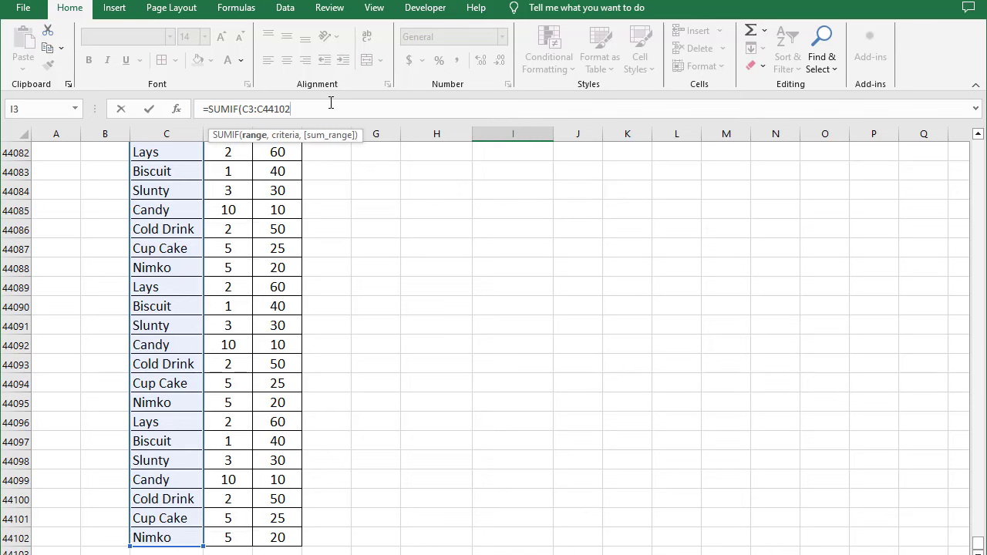
text(,)
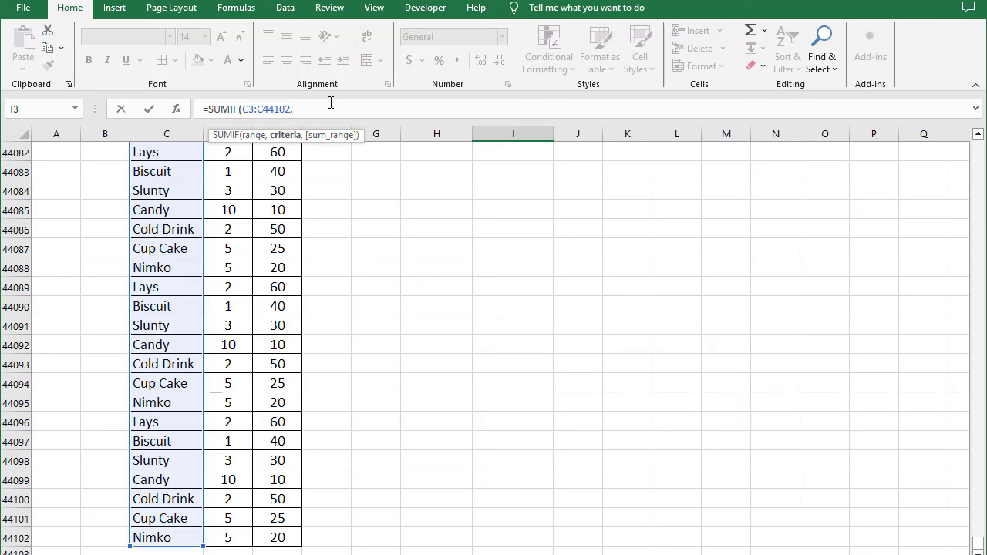
- Add H3 as the criteria and E3:E44102 as the sum range, then commit the formula
click(332, 210)
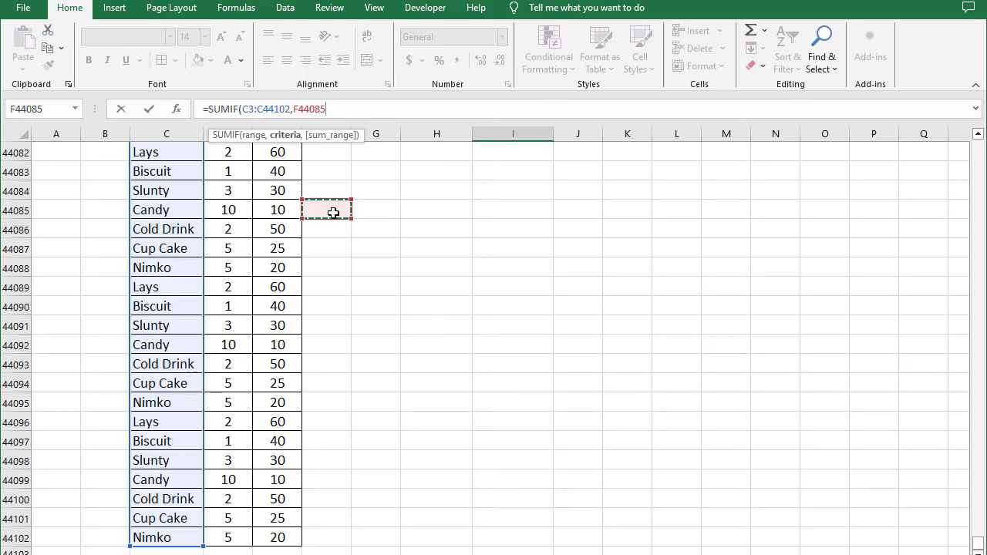
key(ctrl+Up)
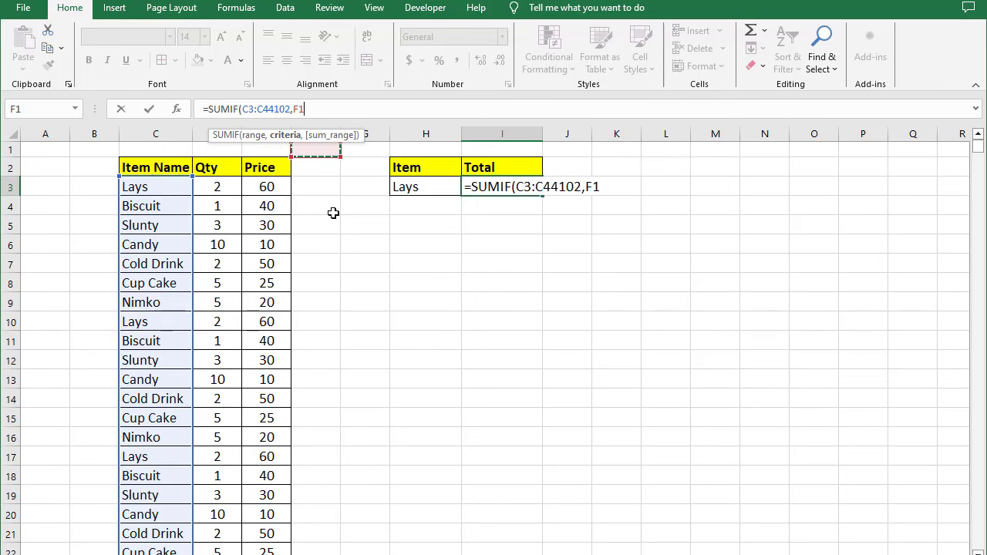
click(410, 192)
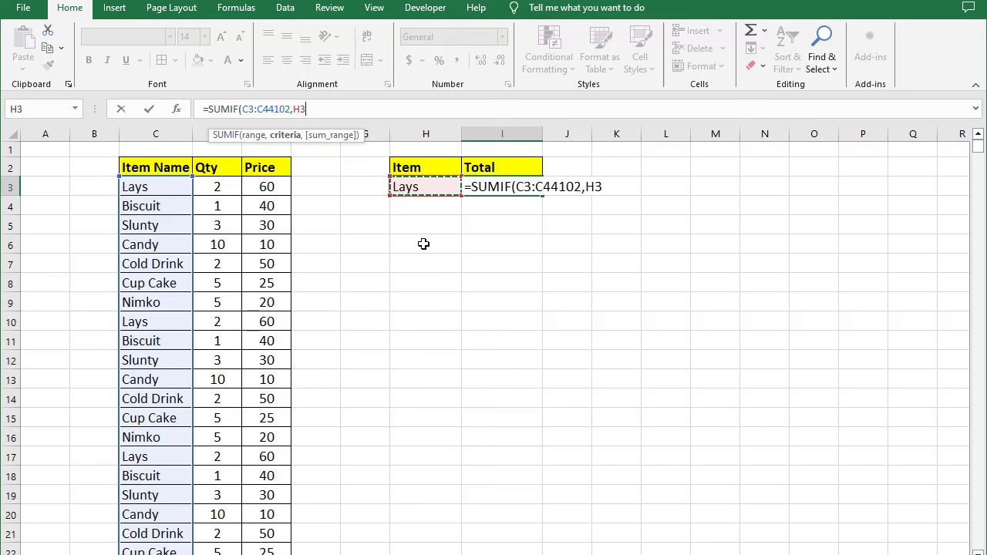
text(,)
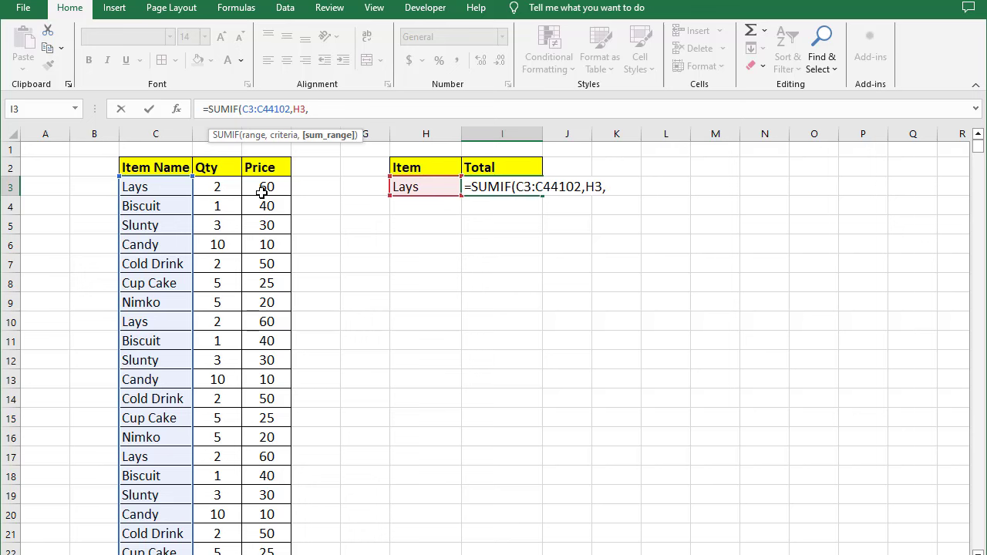
click(263, 192)
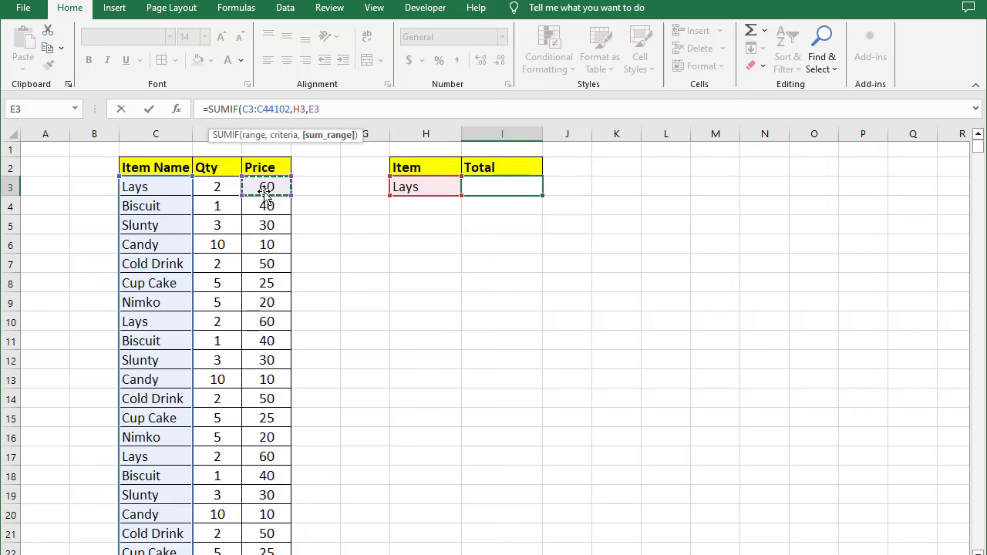
key(ctrl+shift+Down)
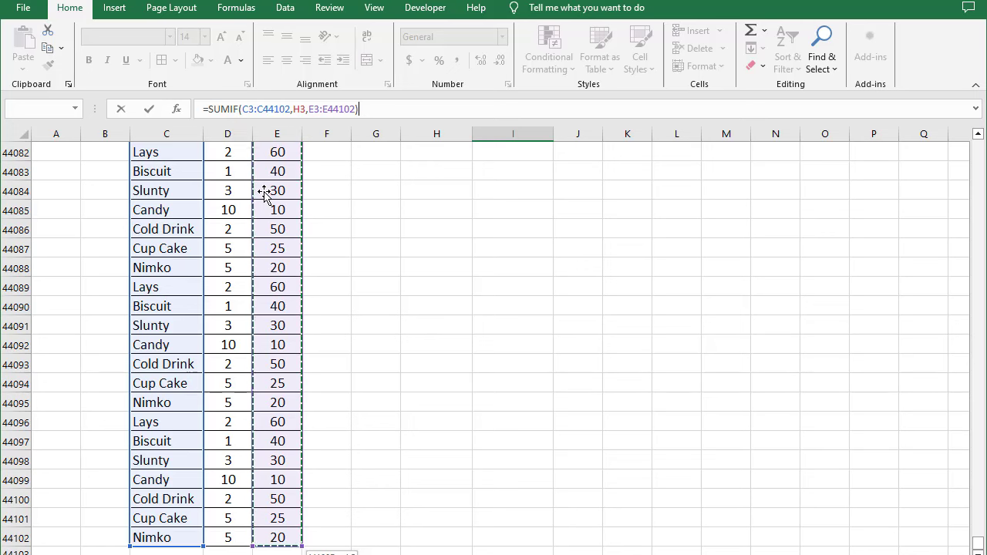
key(Return)
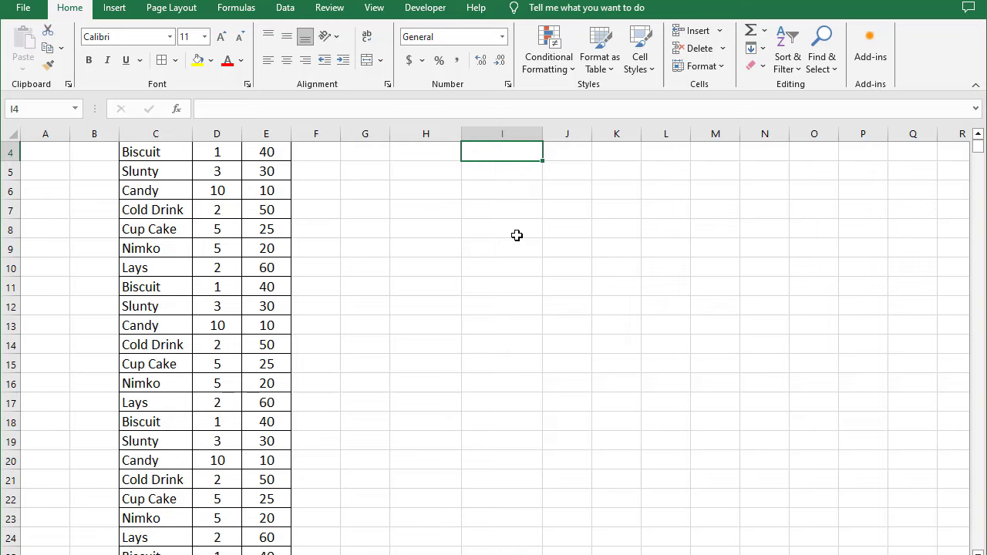
- Delete the SUMIF formula from I3 so the Lays Total cell is blank
scroll(515, 236, up, 1)
click(454, 189)
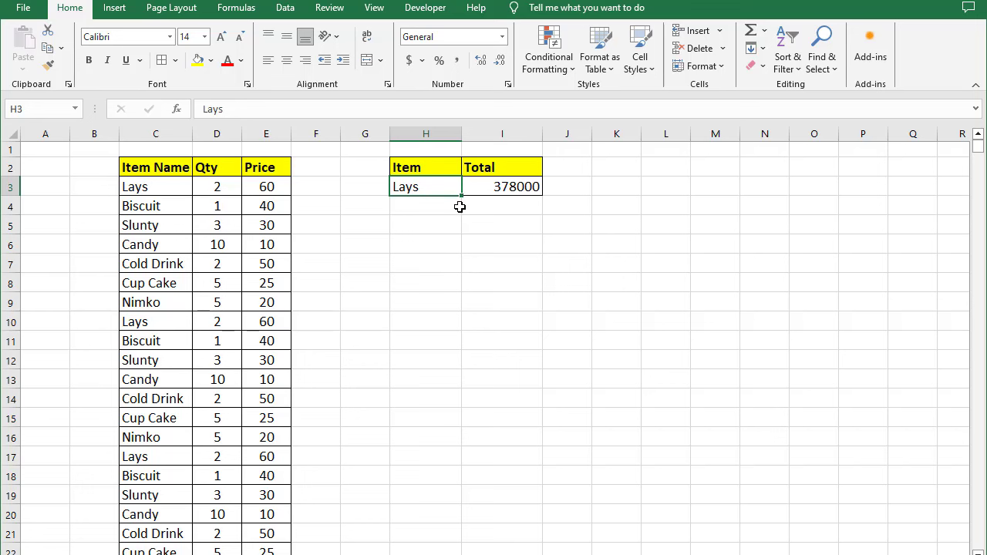
click(487, 187)
key(Delete)
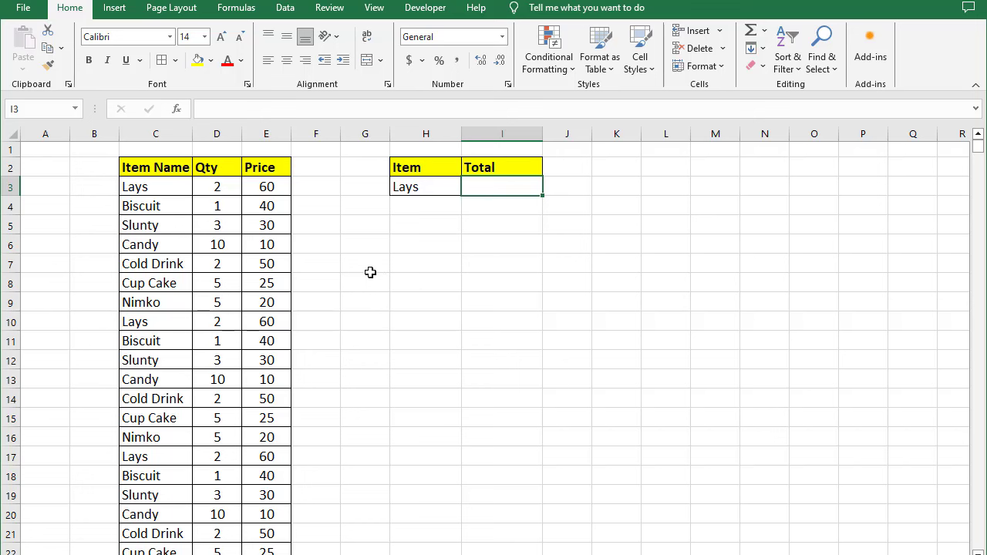
- Convert the item data into an Excel table with headers using Ctrl+T
click(203, 289)
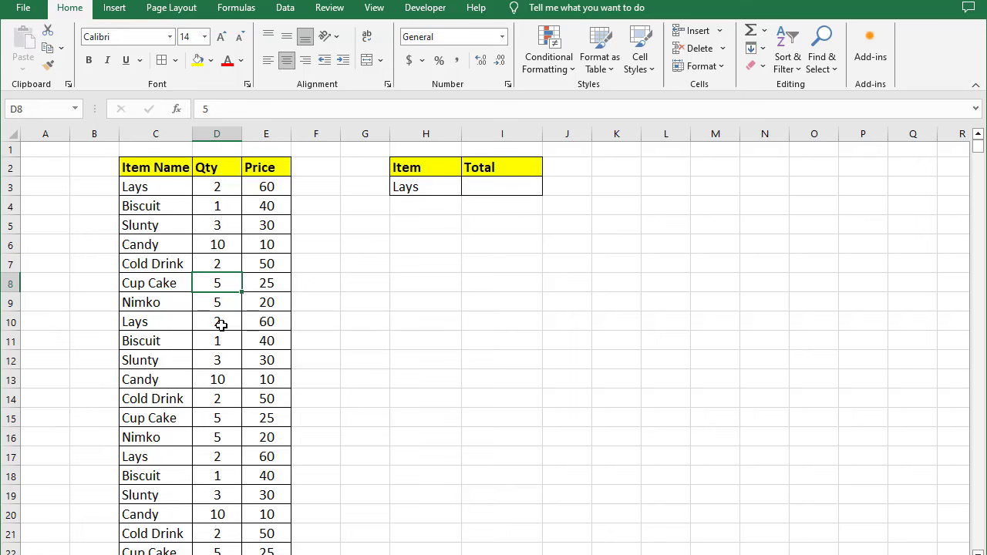
key(ctrl+t)
mouse_move(109, 464)
mouse_down()
mouse_move(432, 293)
mouse_move(415, 267)
mouse_up()
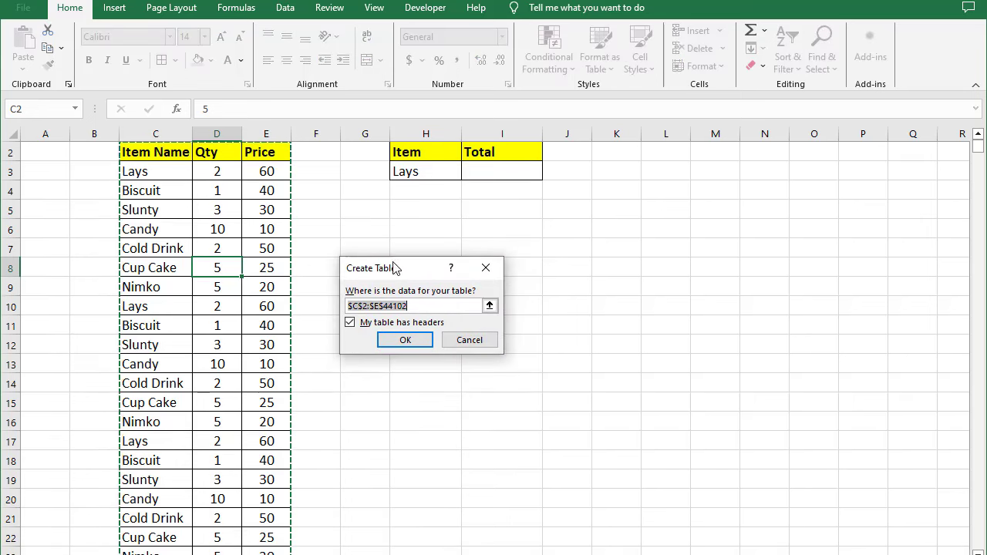
click(394, 341)
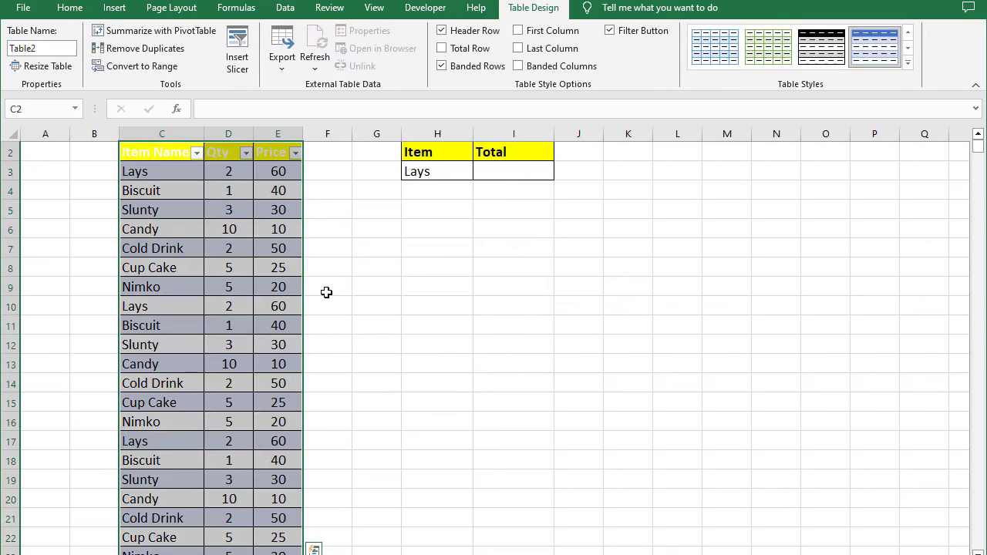
scroll(319, 290, up, 1)
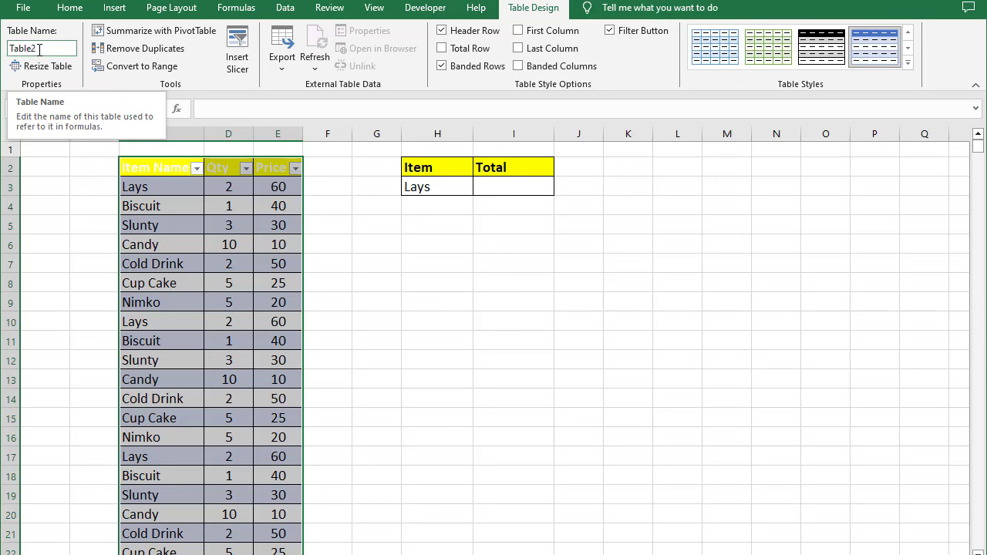
- Change the table name from Table2 to data1, then select cell I3
click(40, 49)
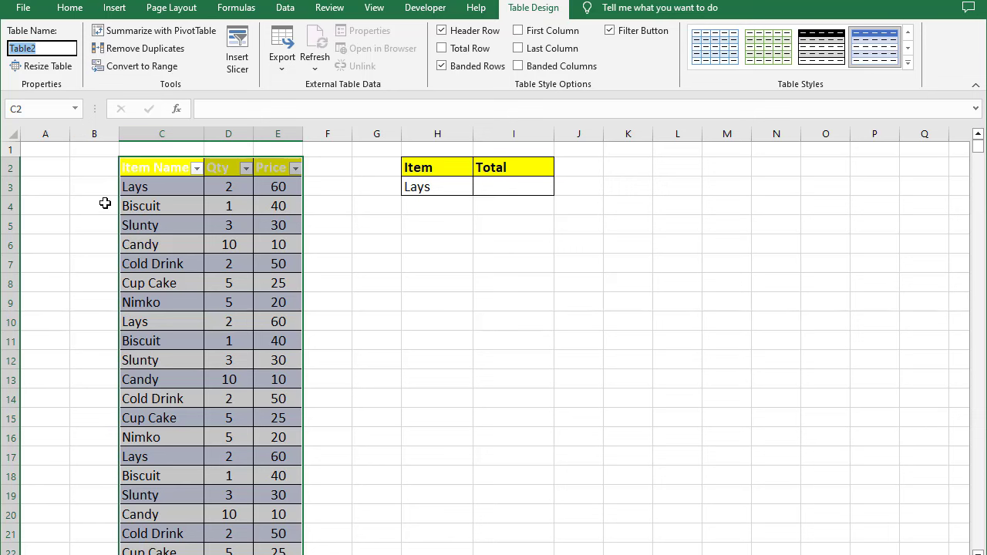
text(data)
text(1)
key(Return)
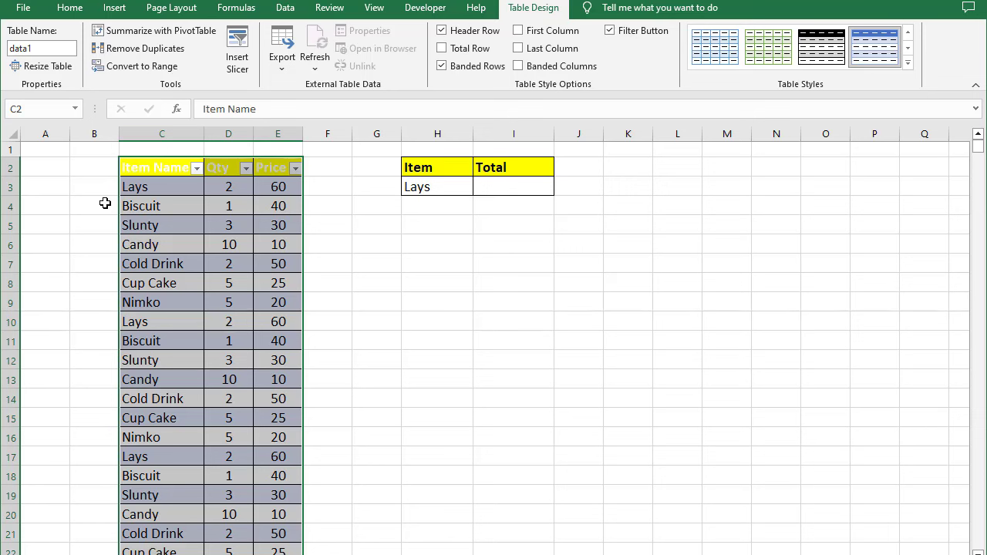
click(361, 268)
click(486, 193)
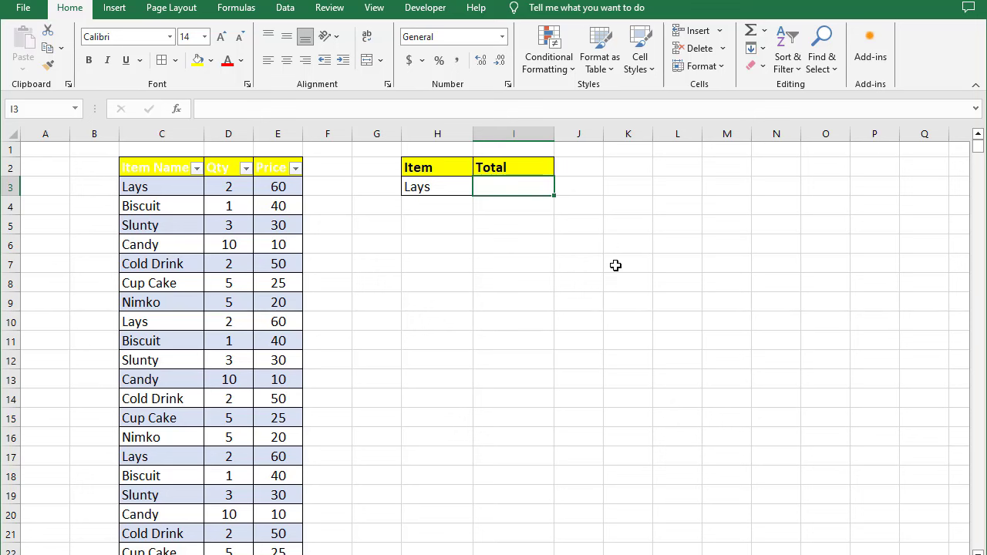
- In I3, enter =SUMIF(data1[Item Name], using the table and column autocomplete
text(=)
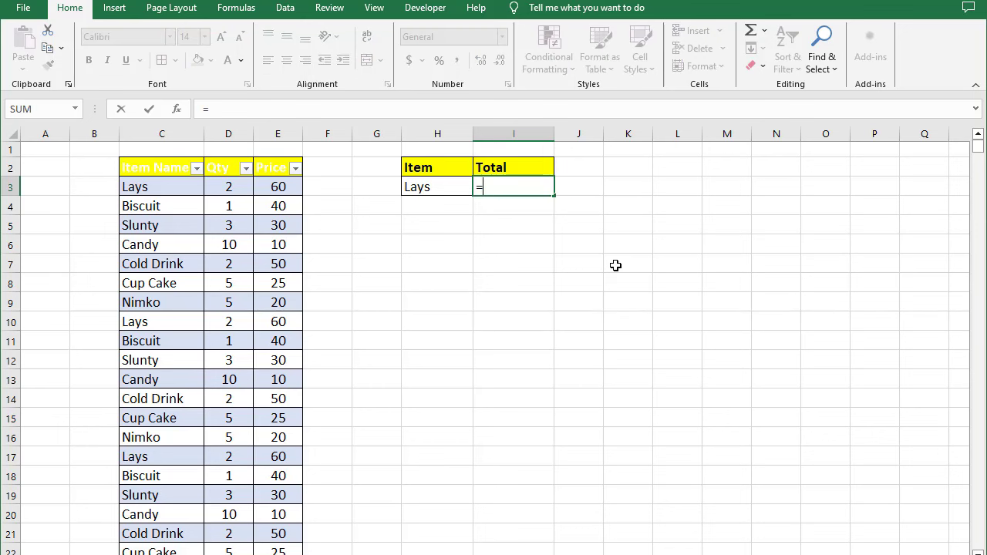
text(sum)
key(Down)
key(Tab)
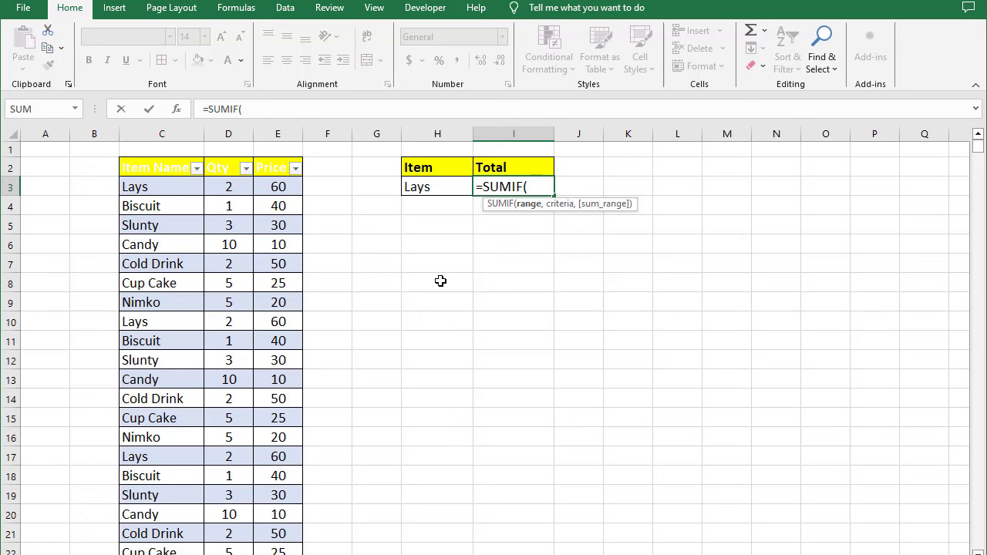
text(da)
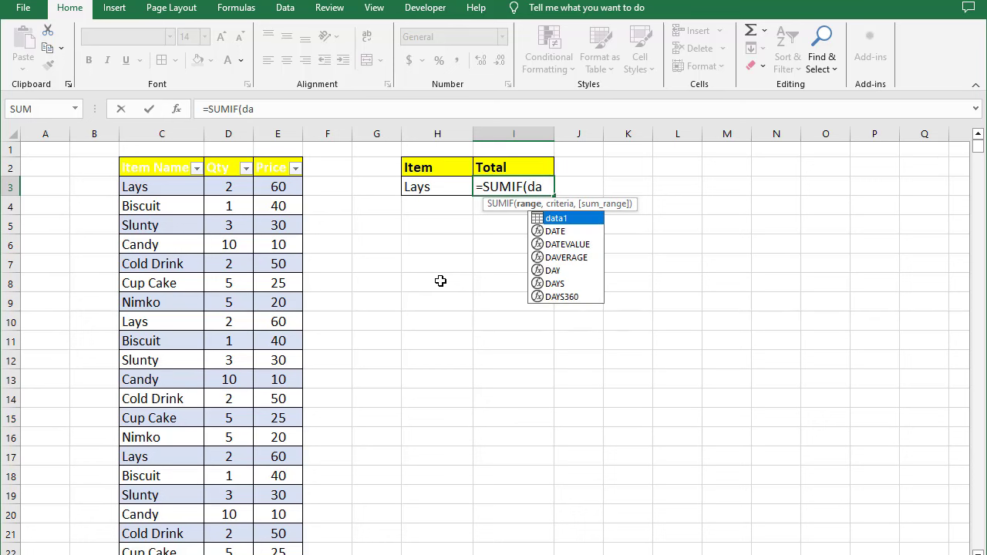
key(Tab)
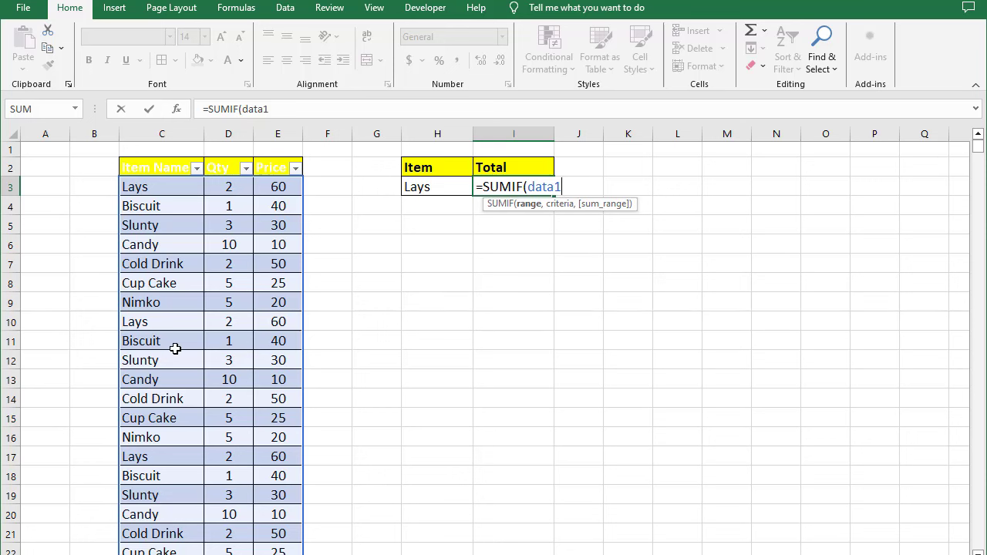
text([)
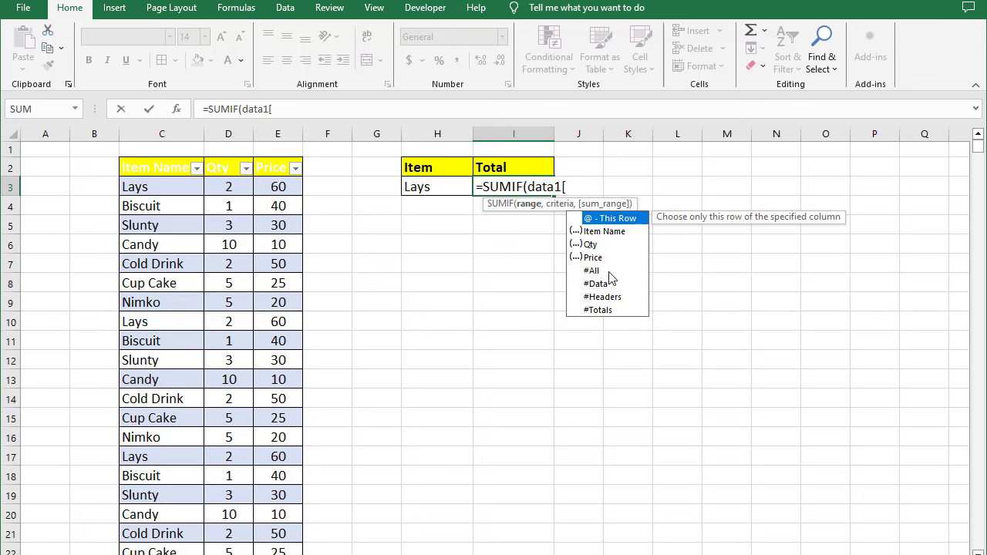
double_click(617, 231)
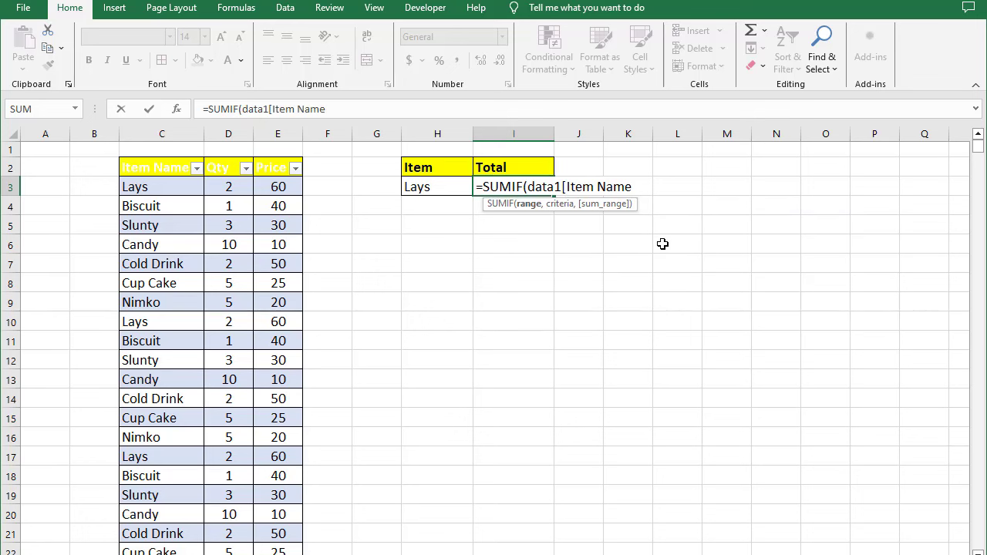
text(])
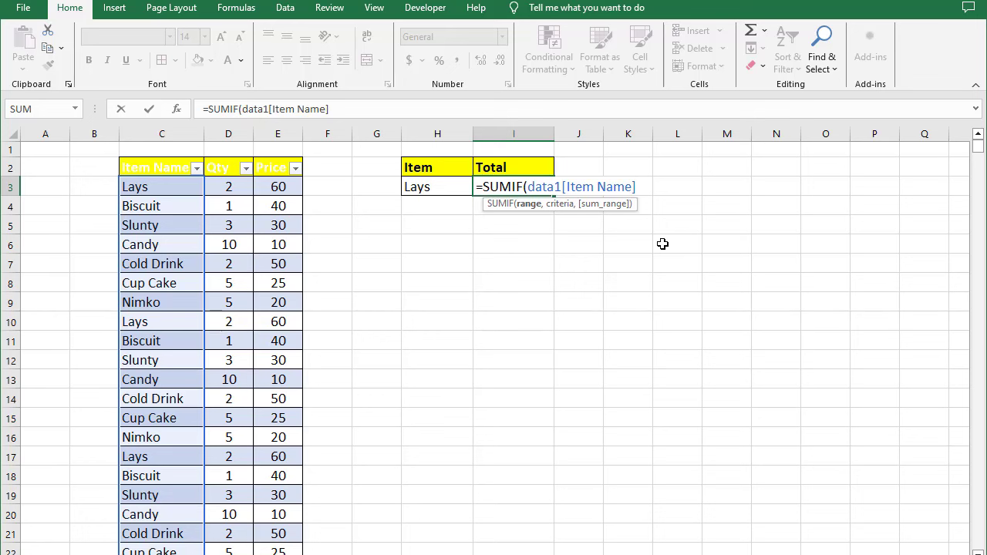
text(,)
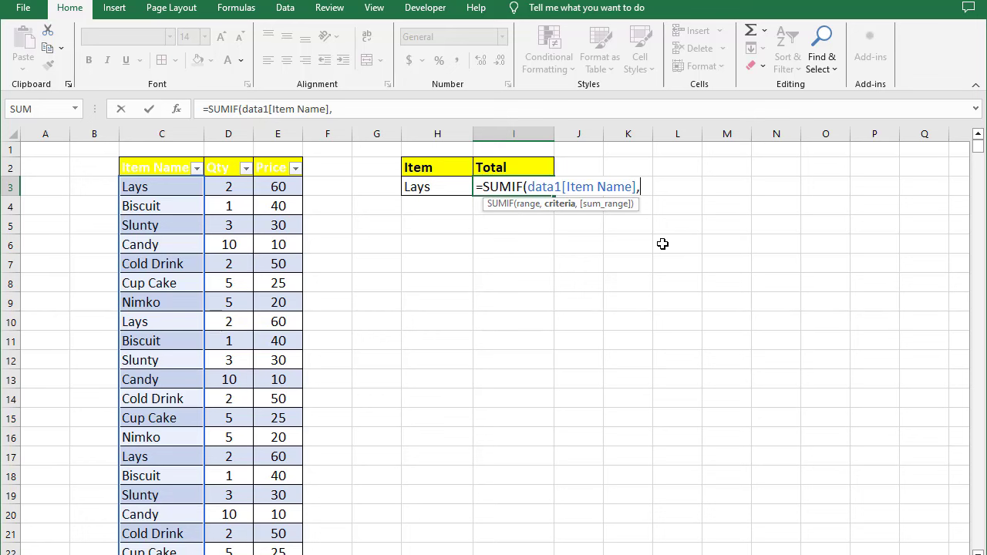
- Complete and enter =SUMIF(data1[Item Name],H3,data1[Price]), giving a Lays total of 378000
click(440, 188)
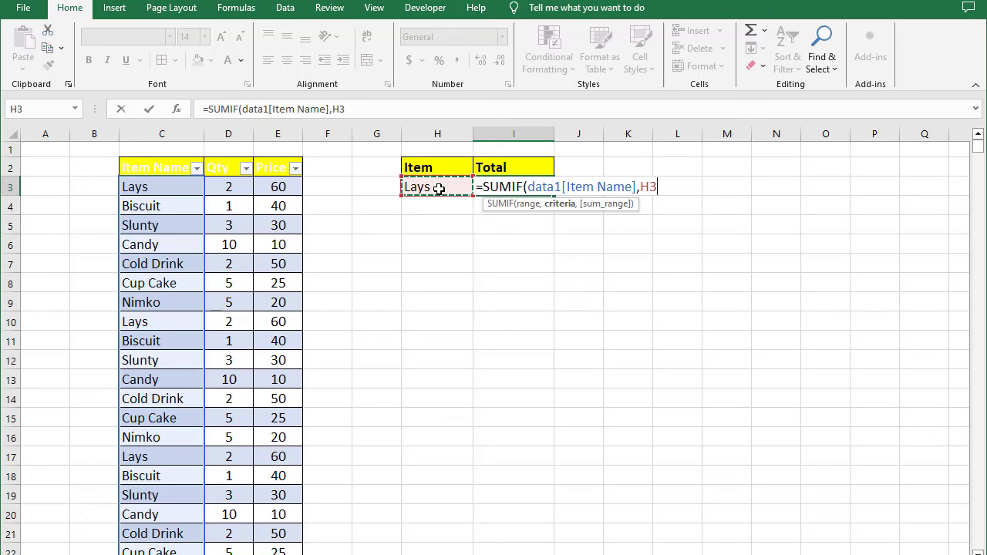
text(,)
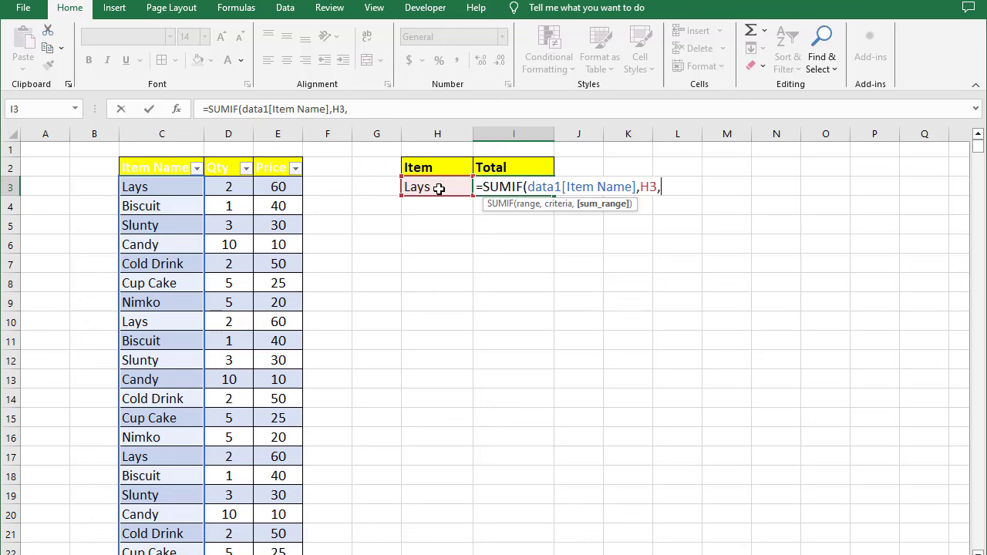
text(da)
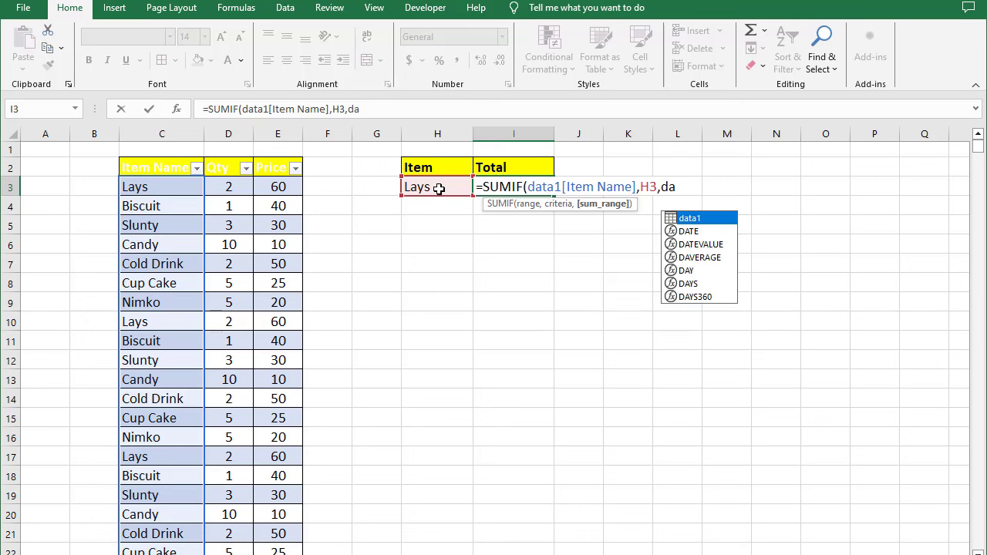
key(Tab)
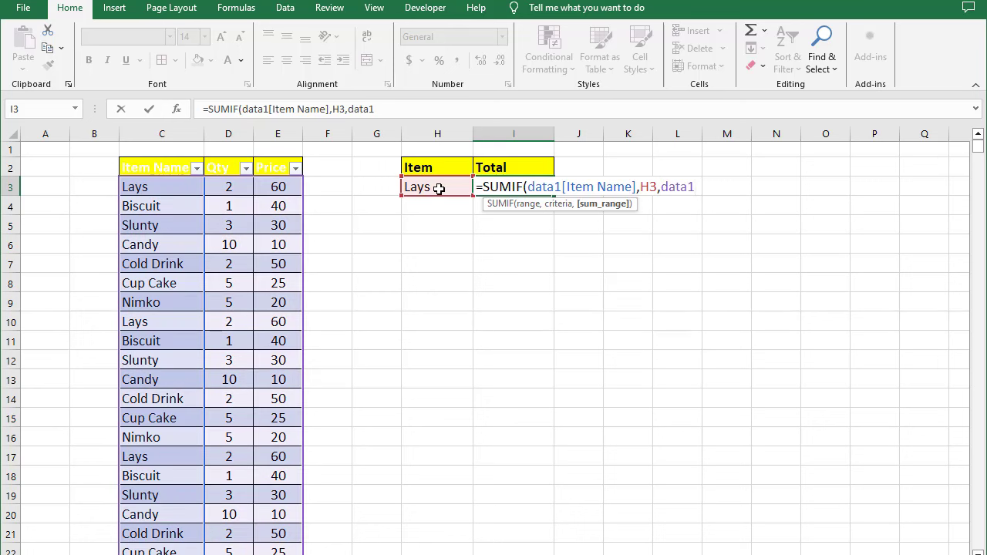
text([)
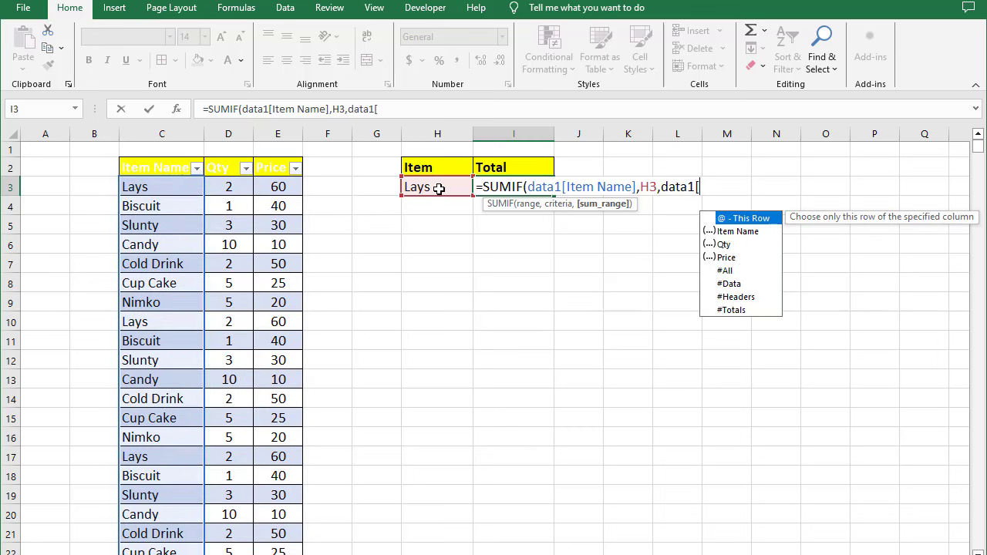
double_click(718, 258)
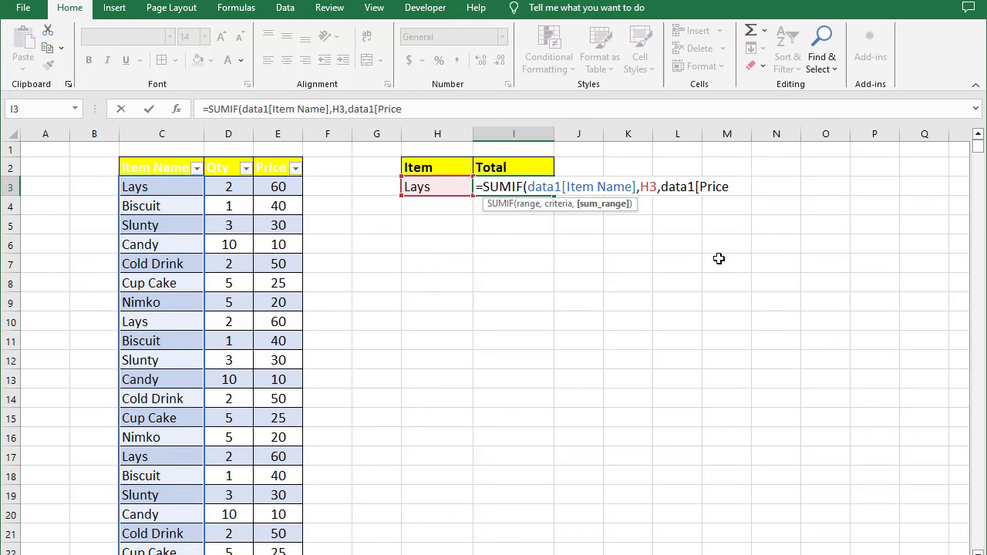
text(])
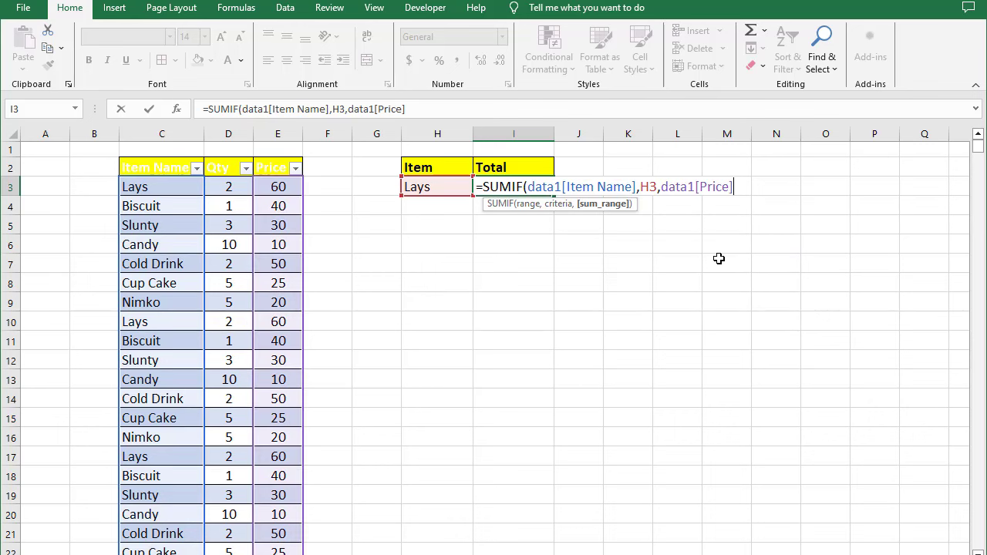
text())
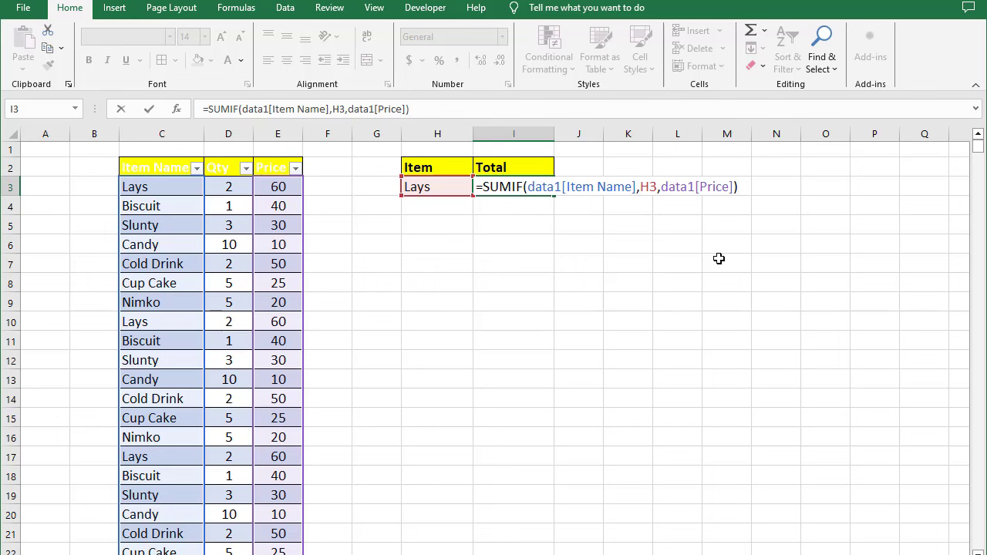
key(Return)
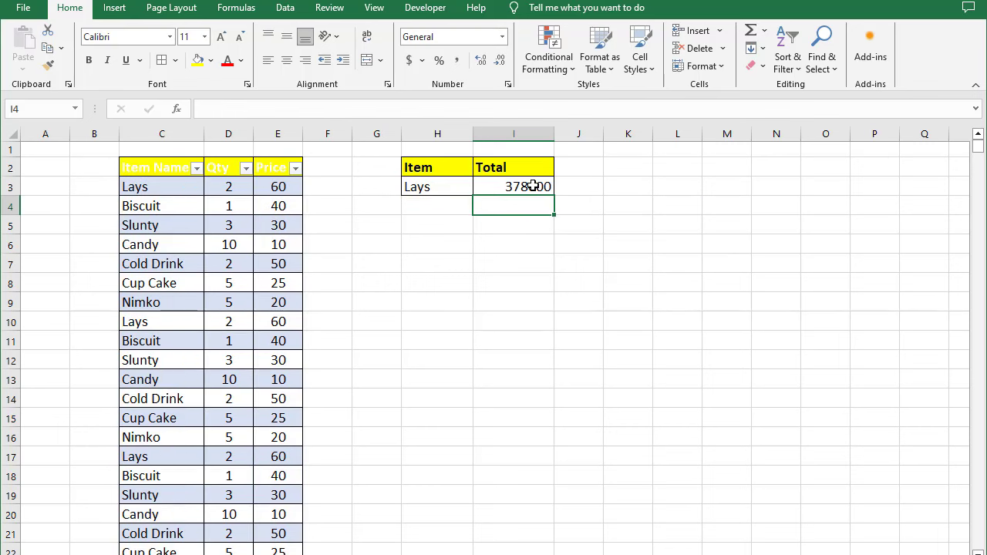
click(532, 186)
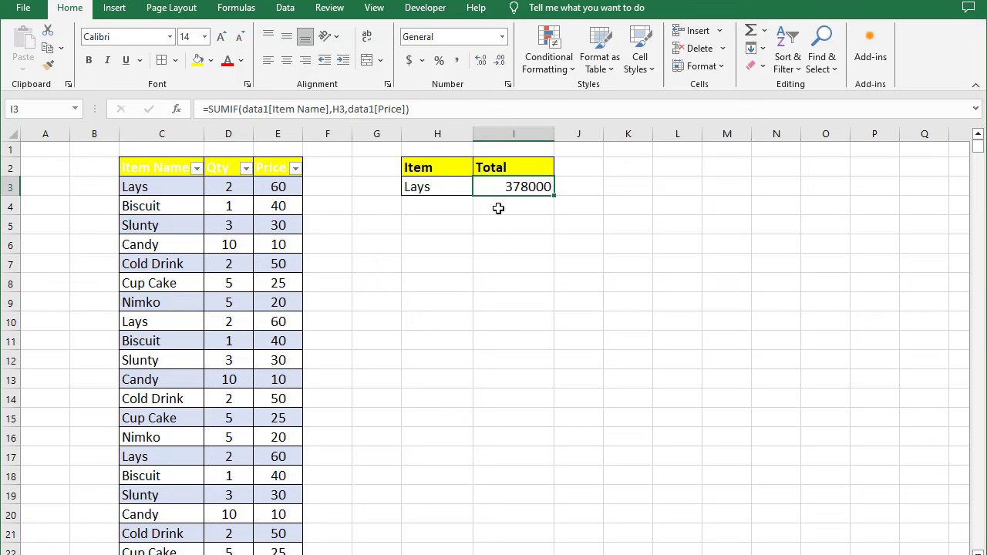
click(221, 281)
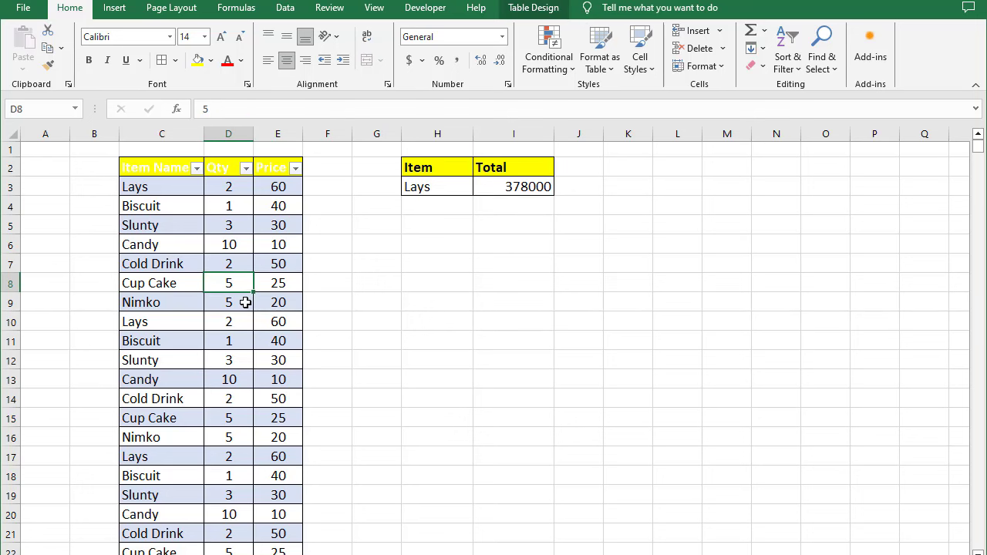